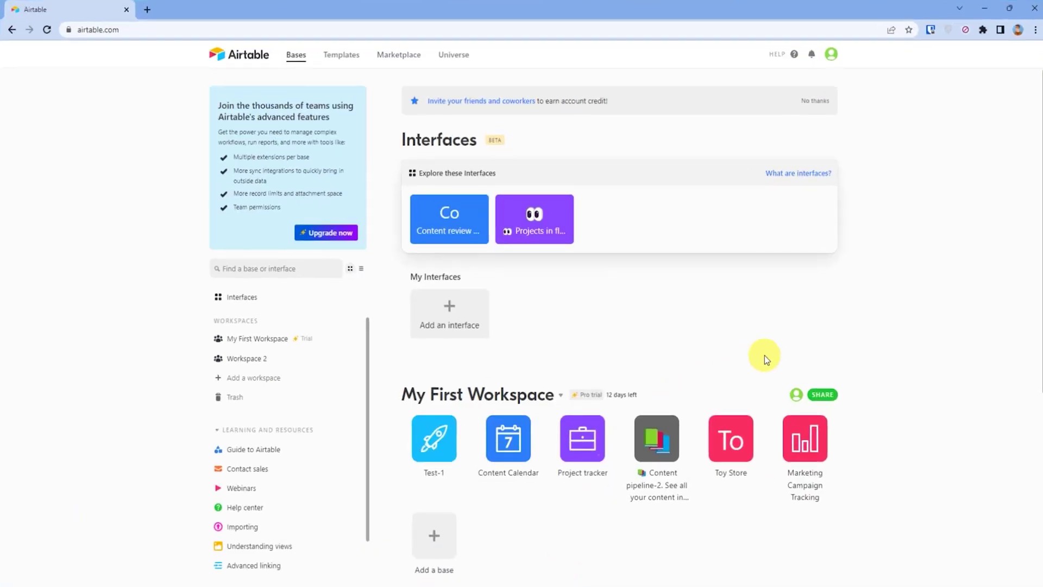
Step: Open the Project tracker base and collapse the Getting started guide
click(582, 438)
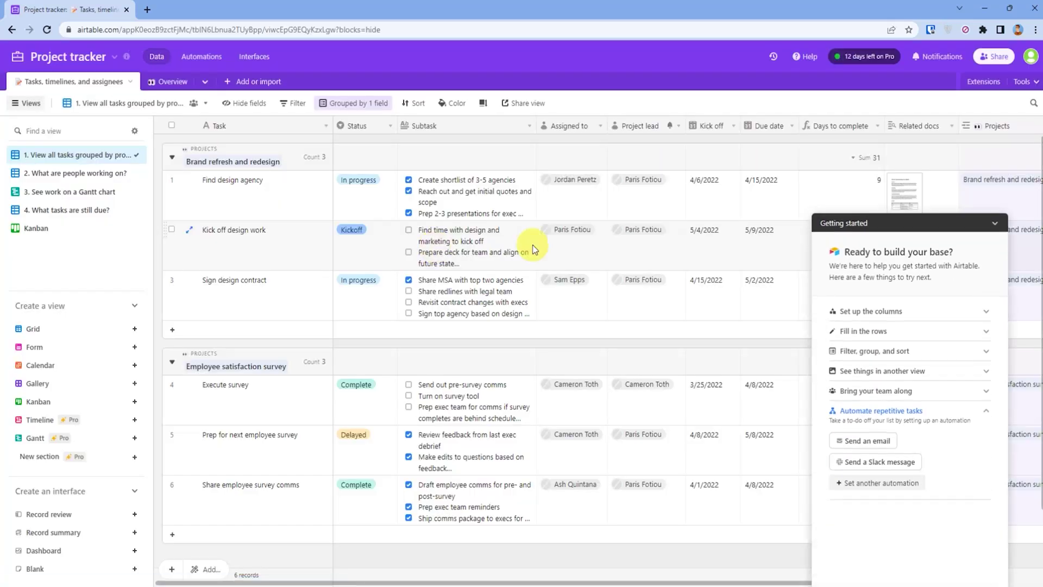
click(995, 232)
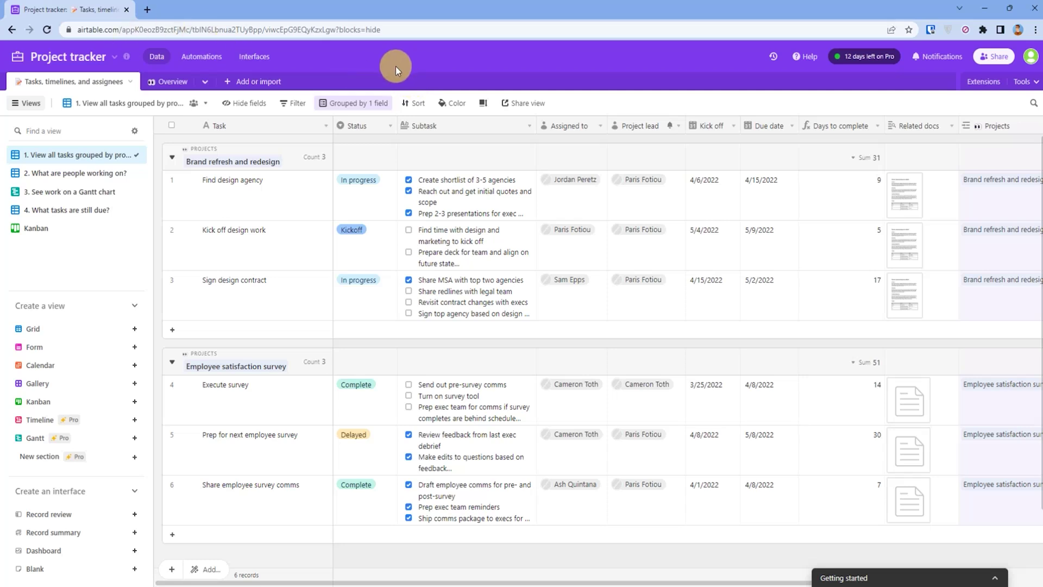
Step: Create an empty table named 'Task' in the Project tracker base
click(226, 83)
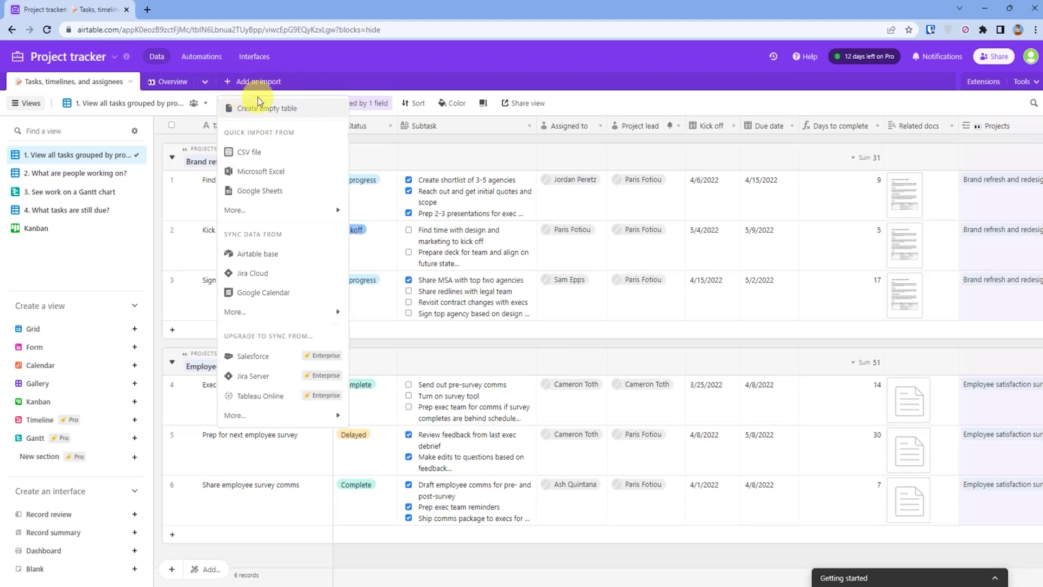
click(317, 106)
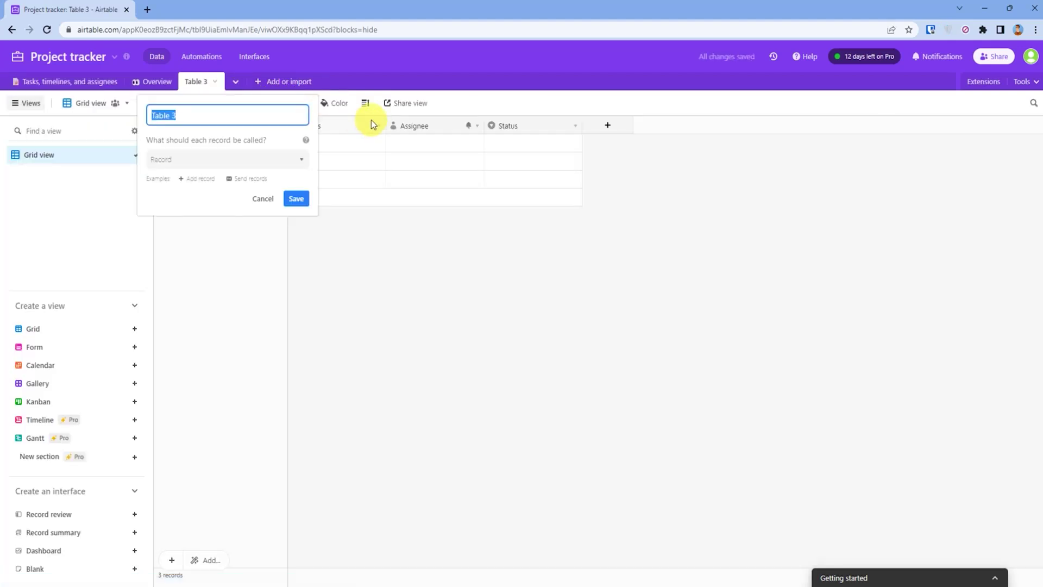
text(Tass)
key(BackSpace)
text(k)
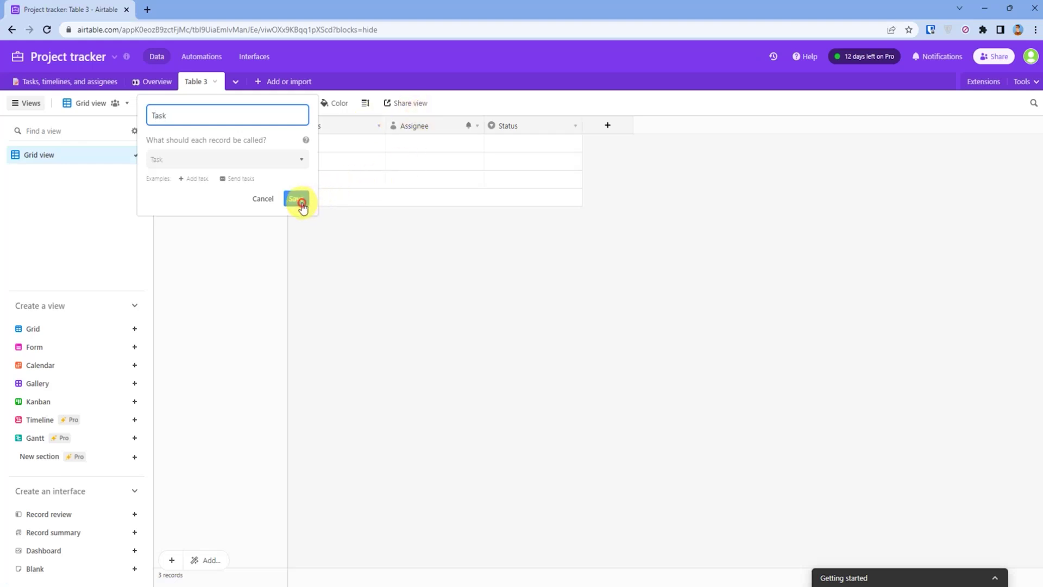
click(297, 199)
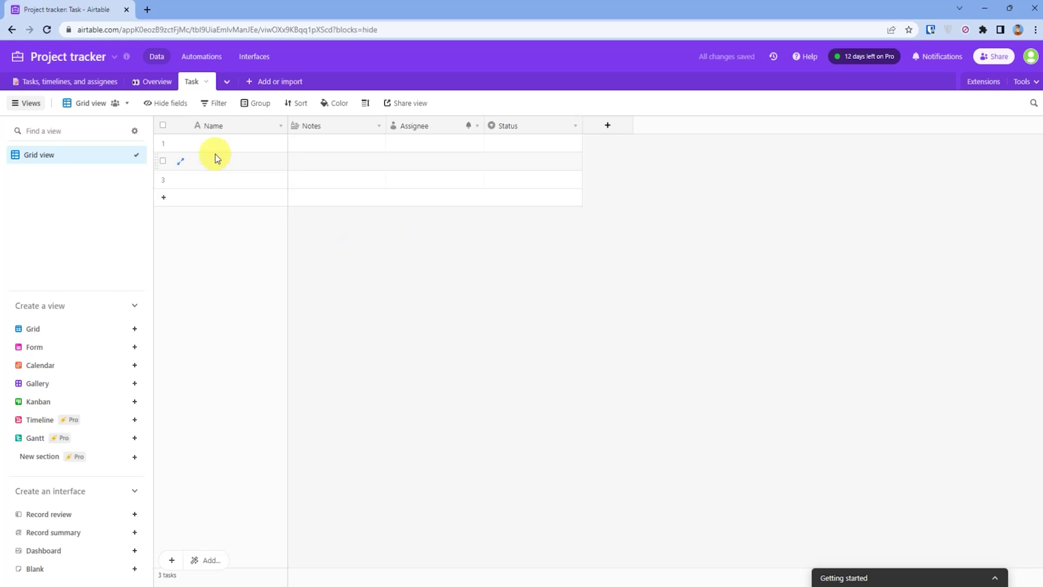
Step: Name the three records Task-1, Task-2 and Task-3
click(206, 141)
text(Task-1)
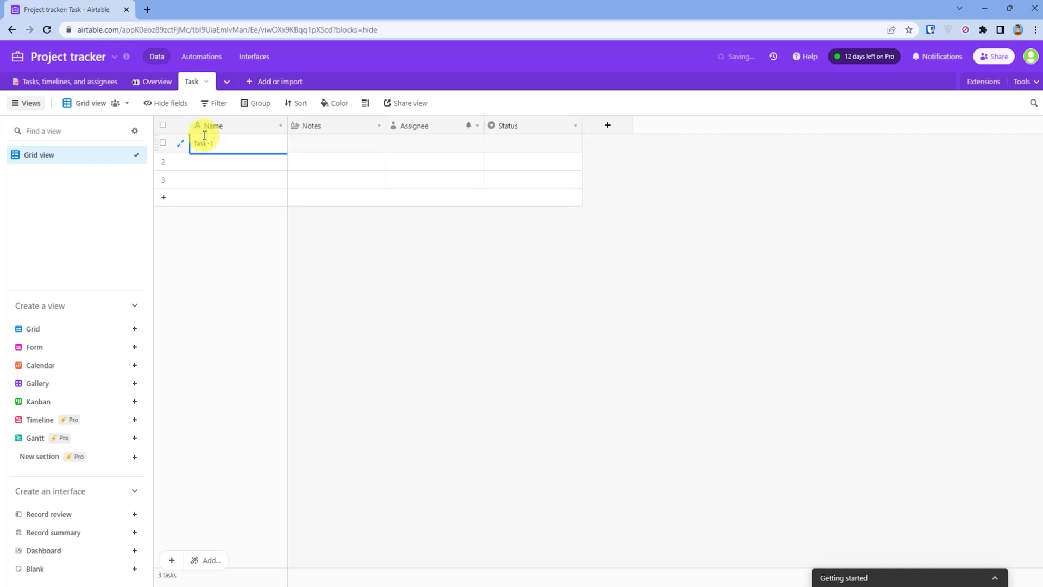
click(230, 161)
text(Task-2)
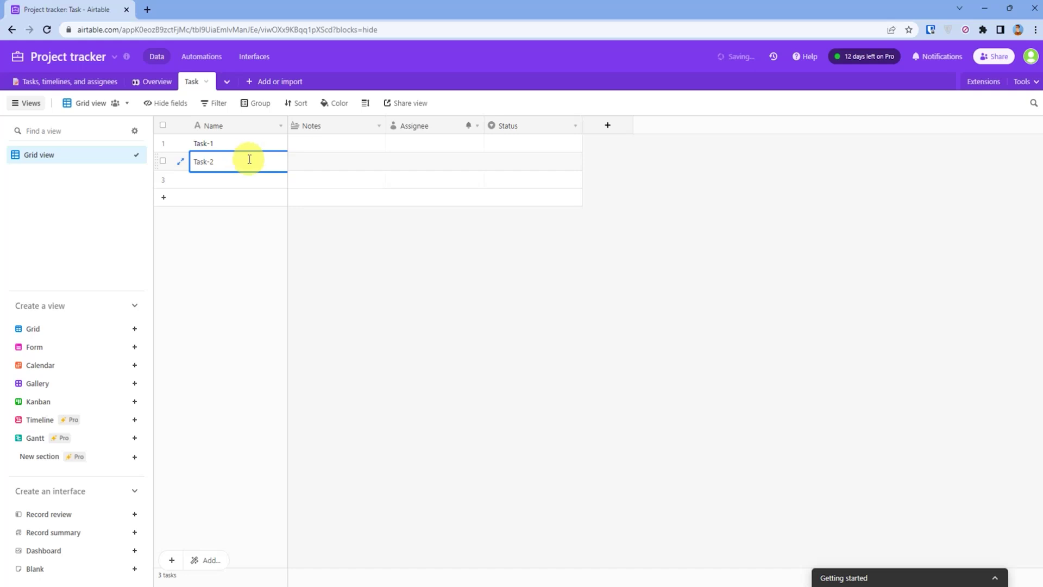
click(228, 185)
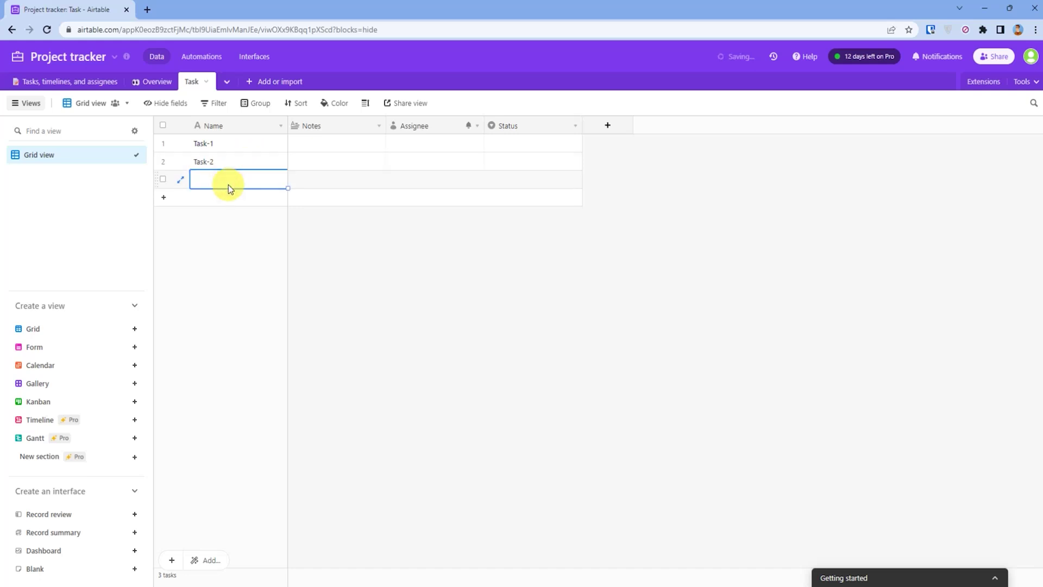
text(tas)
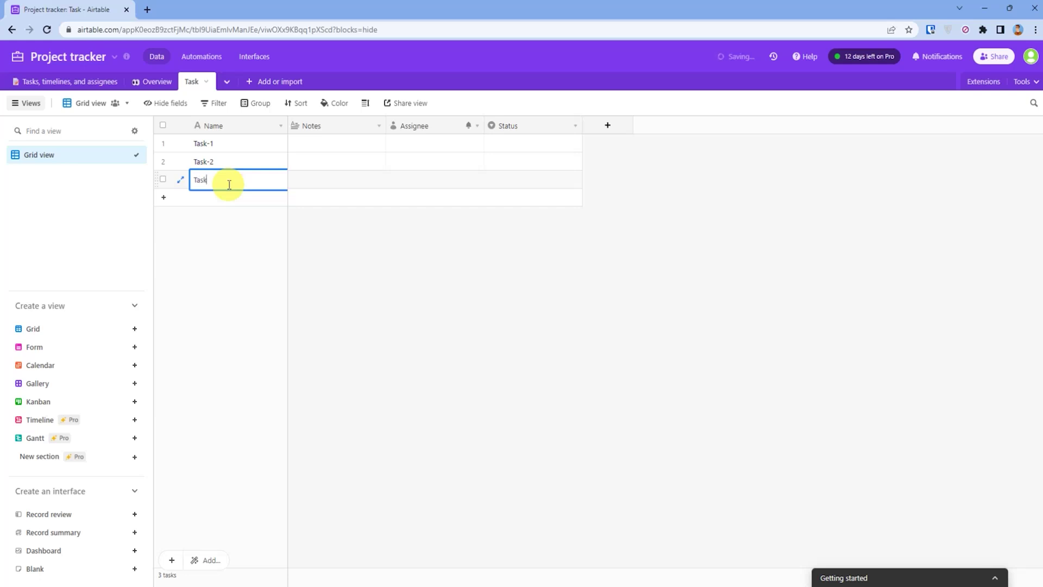
click(353, 231)
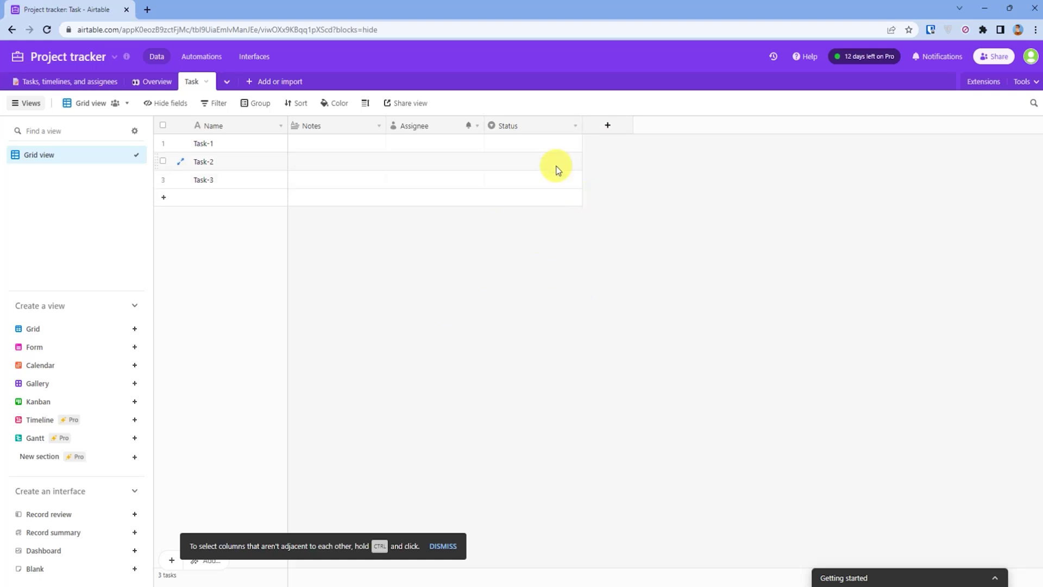
Step: Delete the Status field and begin adding a new field
right_click(523, 125)
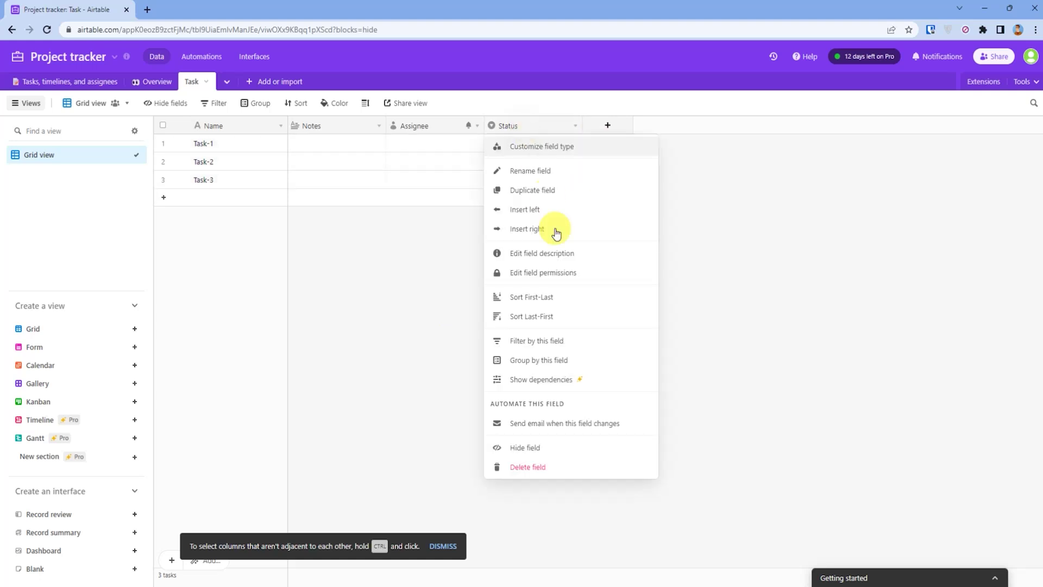
click(528, 471)
click(496, 124)
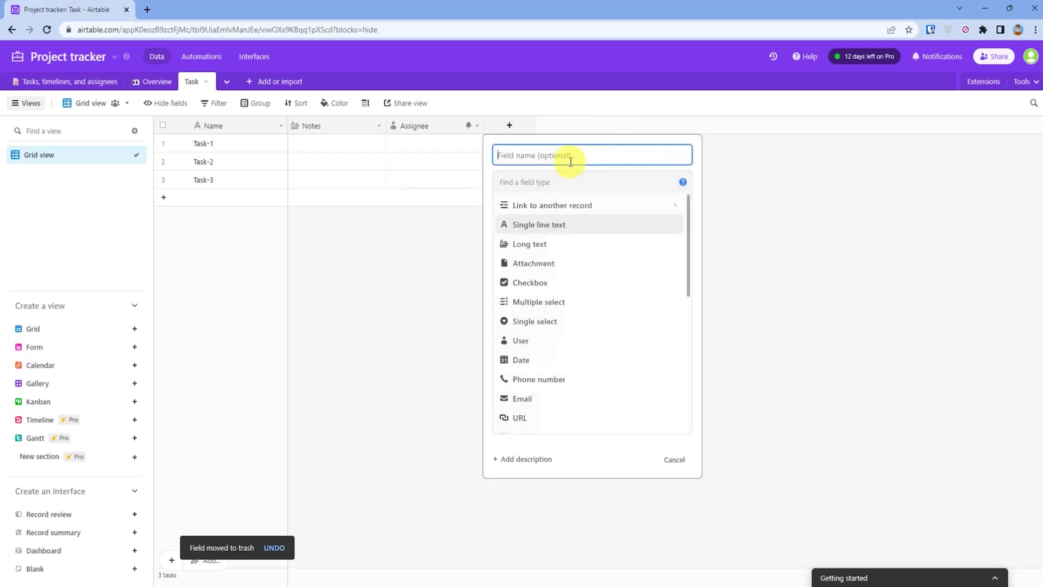
Step: Create a single-select field 'Importance' with options Low, Mid and High
click(575, 325)
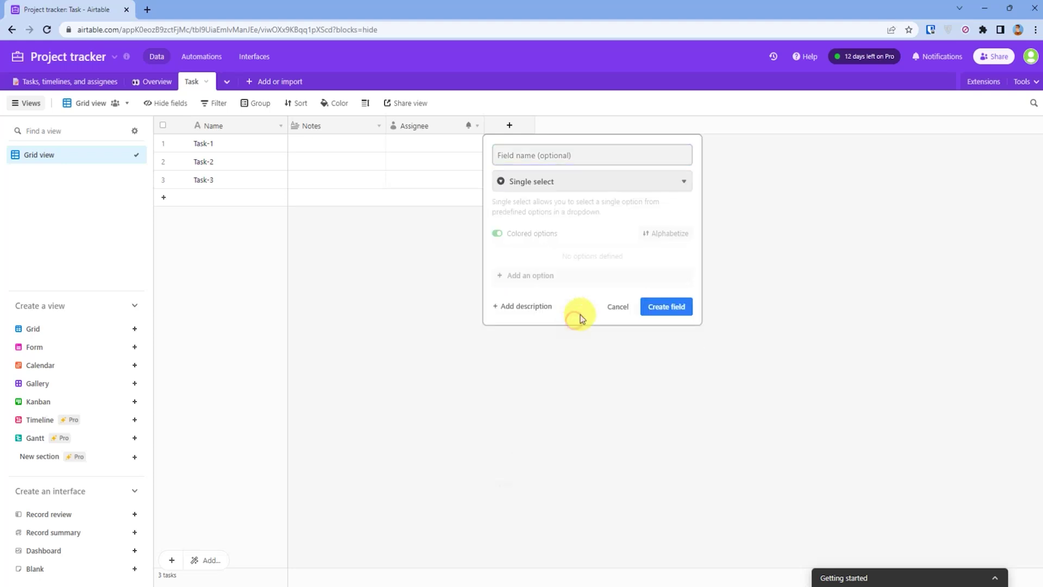
click(574, 153)
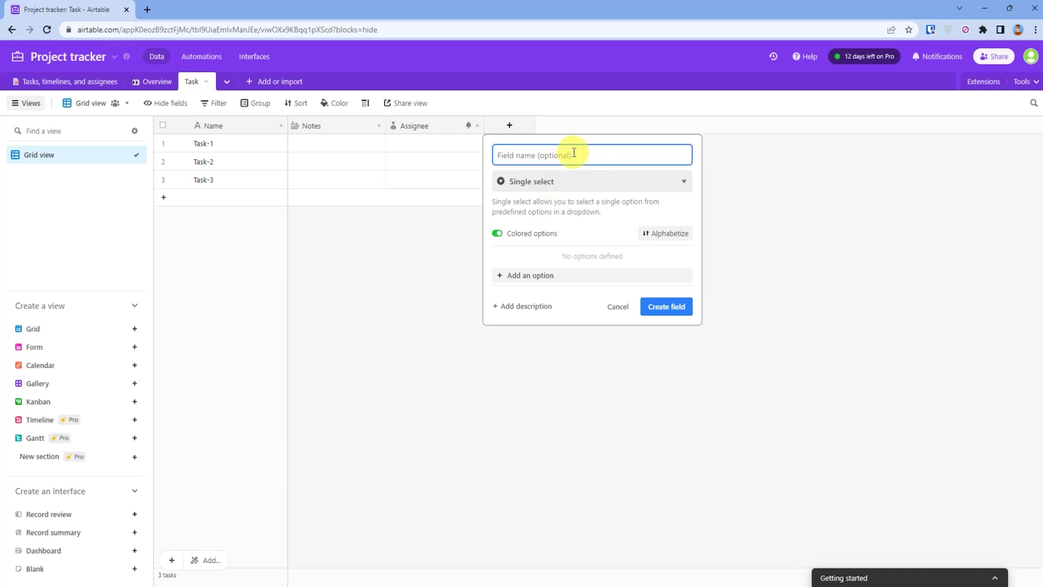
text((mporta)
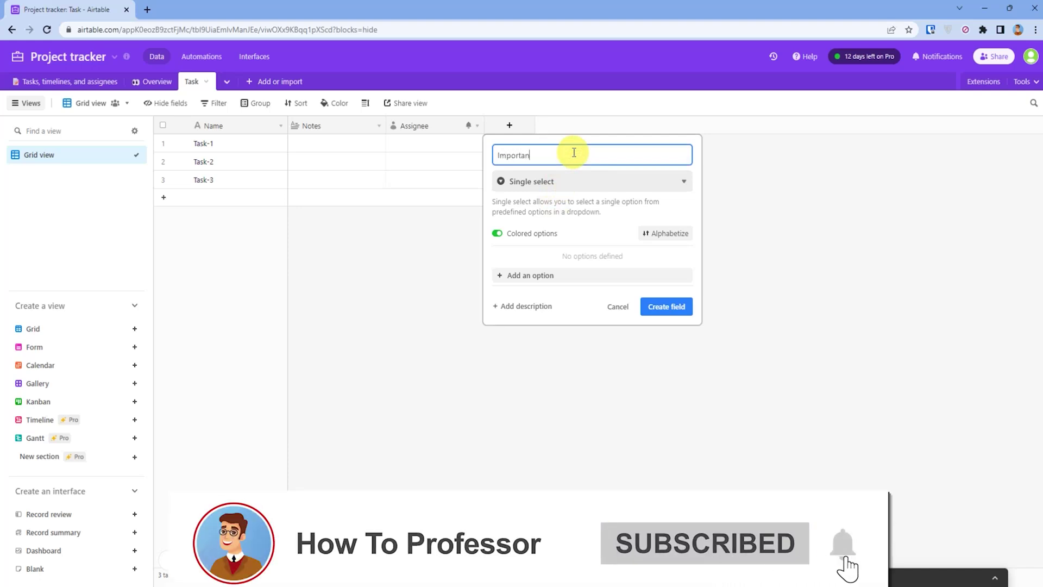
text(nce)
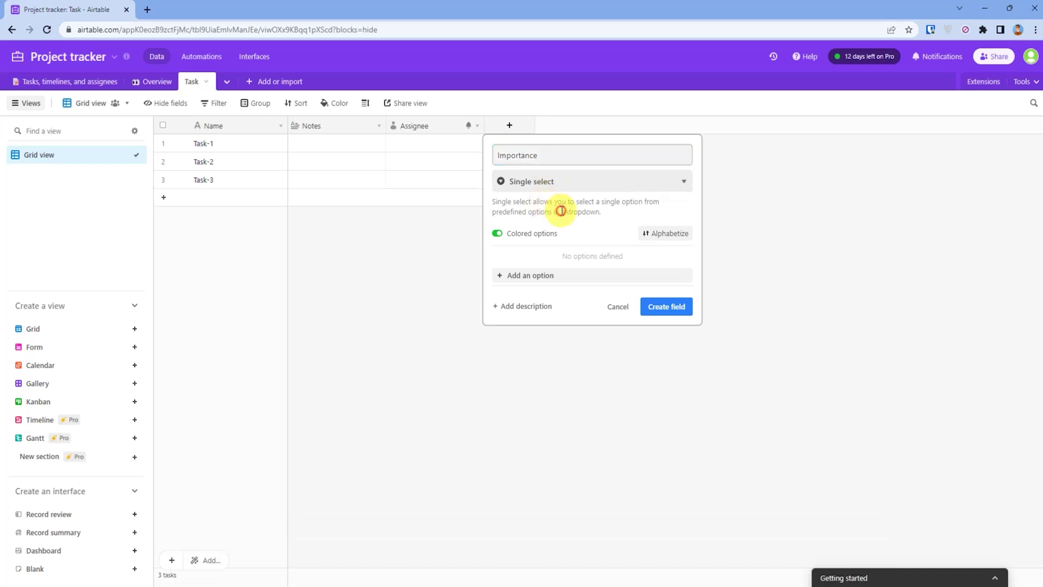
click(584, 276)
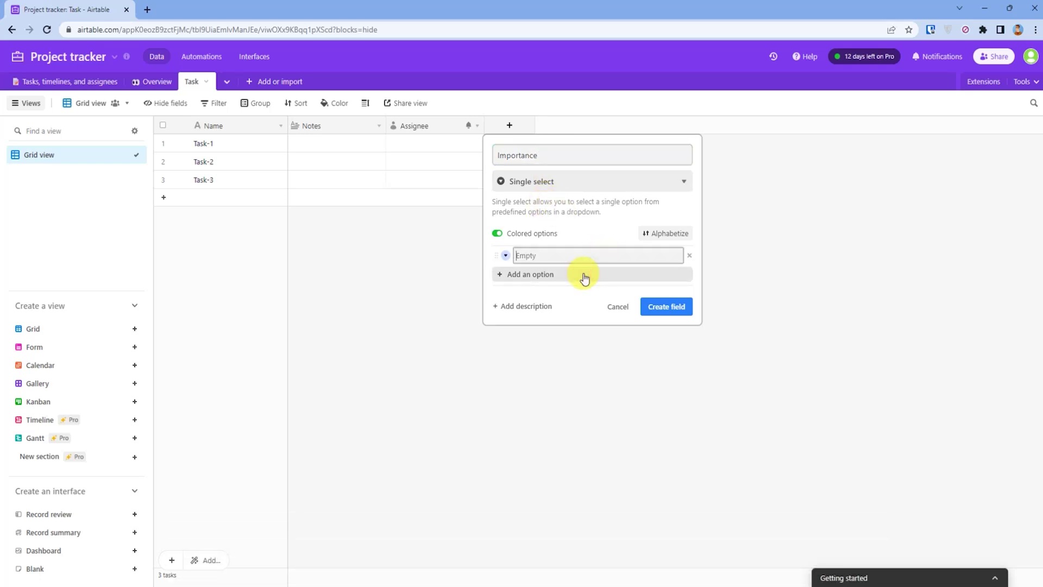
click(585, 276)
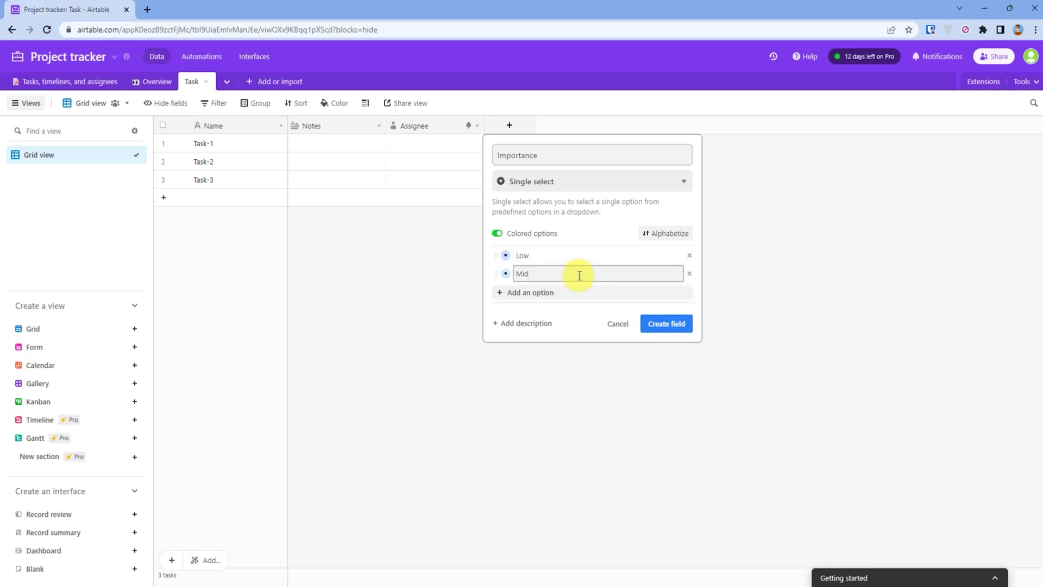
click(577, 292)
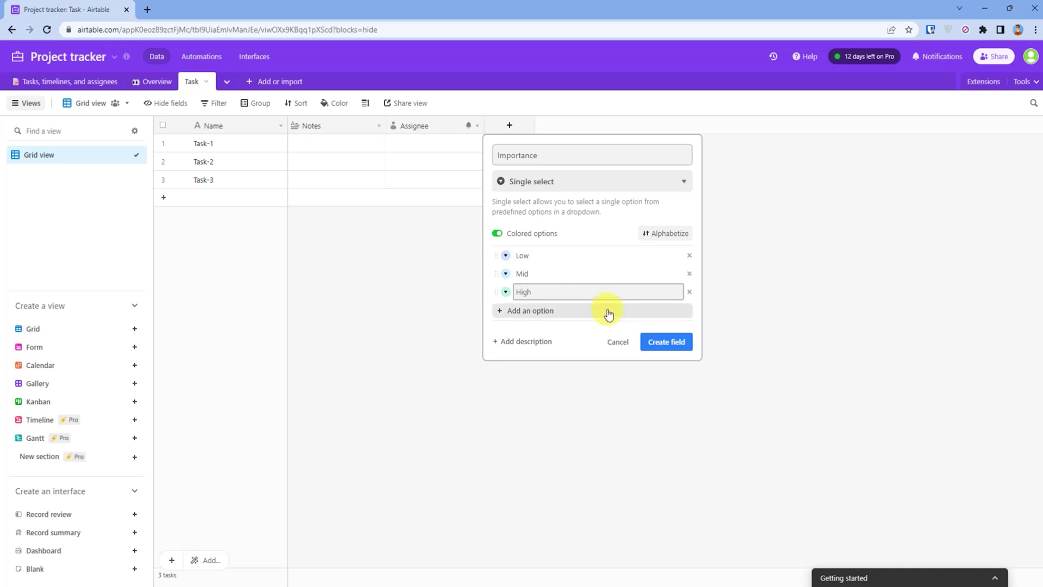
click(672, 343)
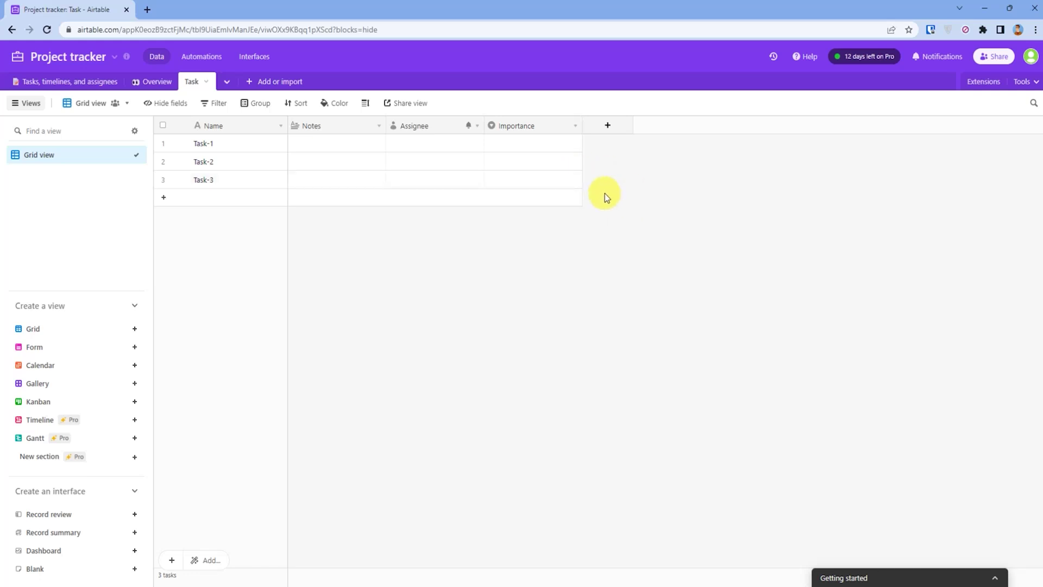
Step: Choose Importance Mid for Task-1, High for Task-2 and Low for Task-3
click(497, 148)
click(576, 142)
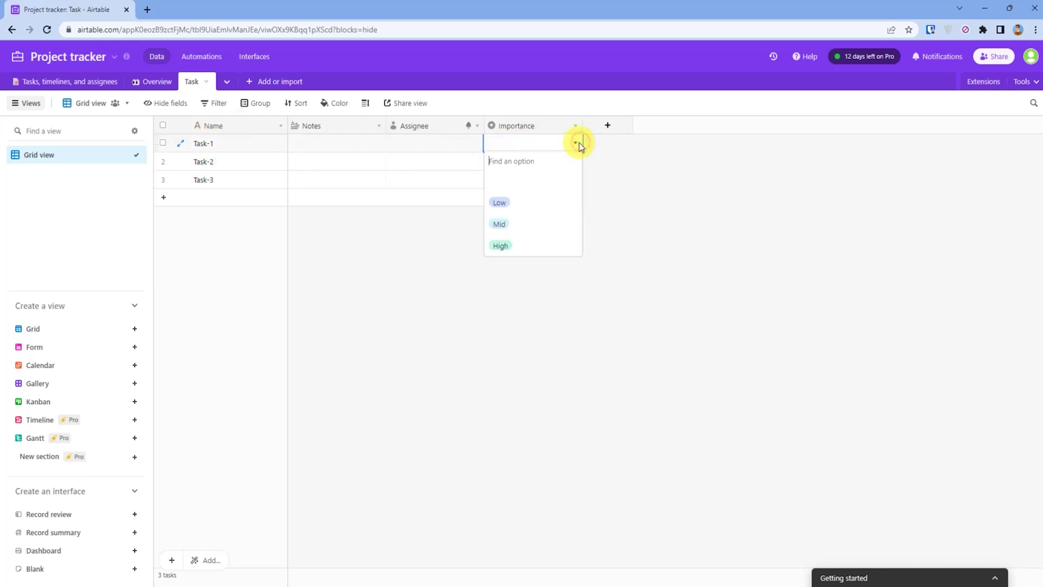
click(508, 224)
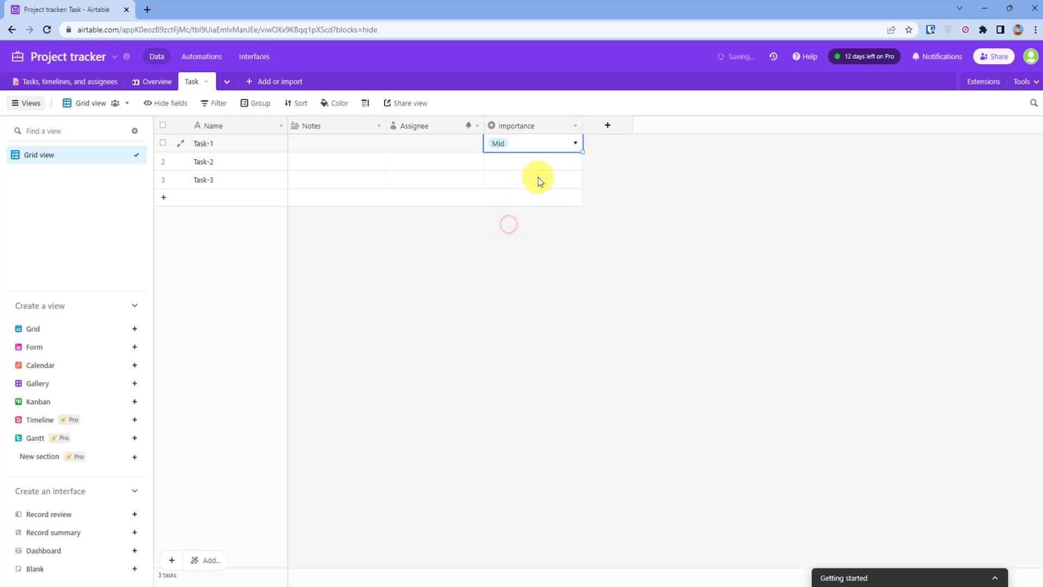
click(541, 162)
click(576, 161)
click(508, 258)
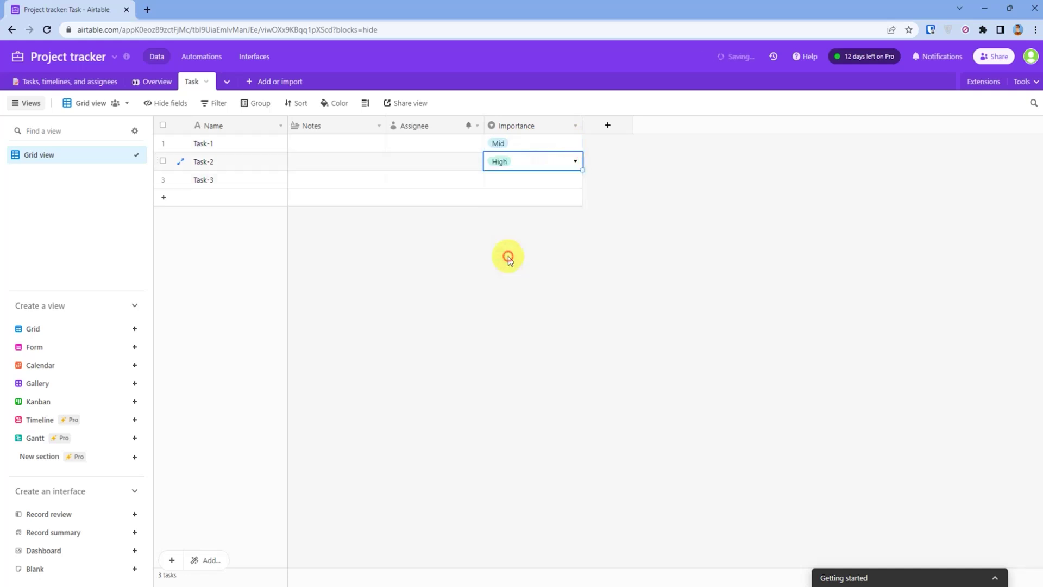
click(561, 179)
click(576, 179)
click(505, 235)
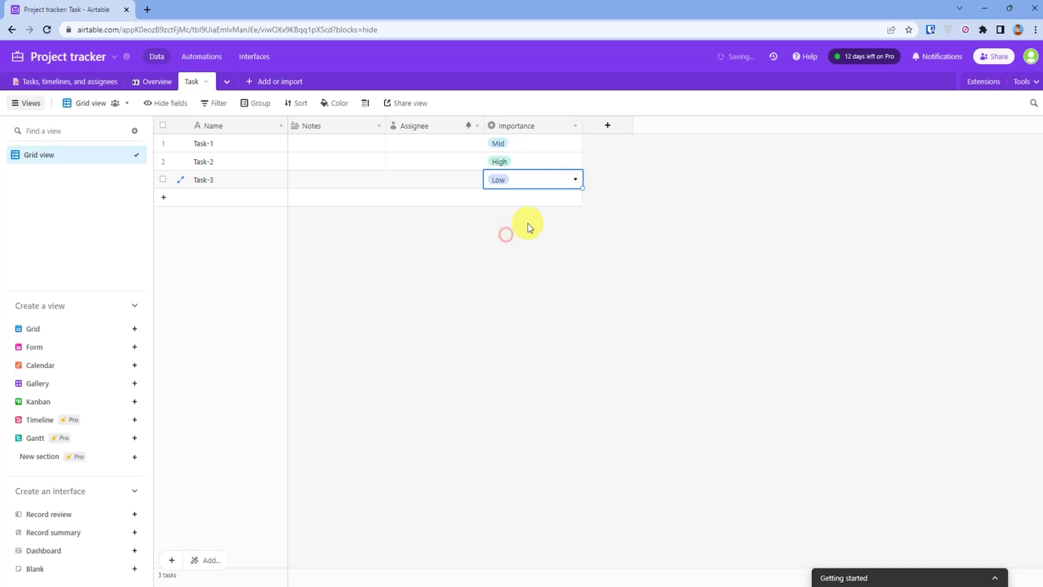
Step: Add a URL-type field named 'Links' after the Importance column
click(608, 125)
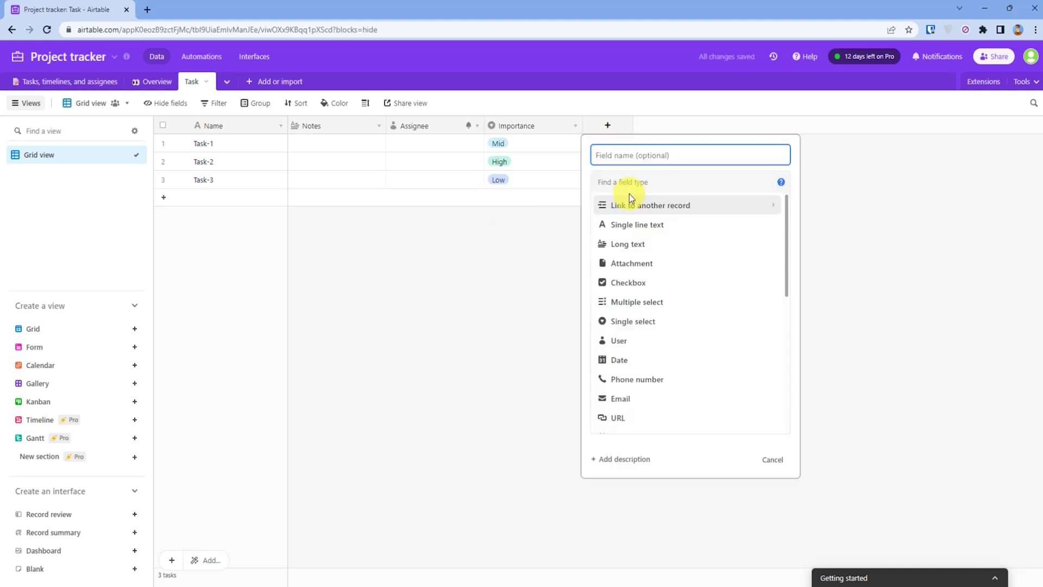
click(850, 167)
click(607, 125)
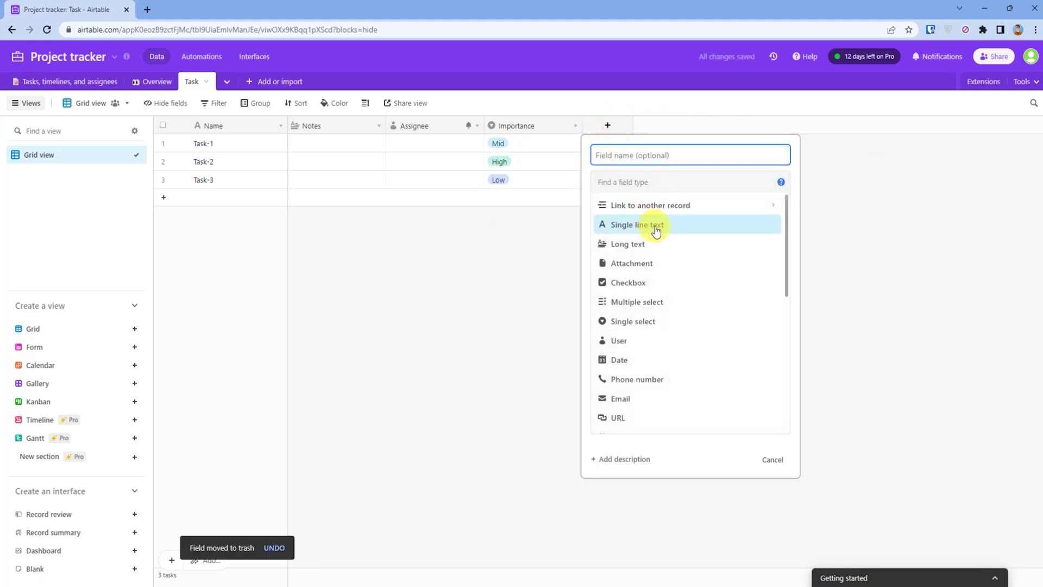
scroll(660, 230, down, 3)
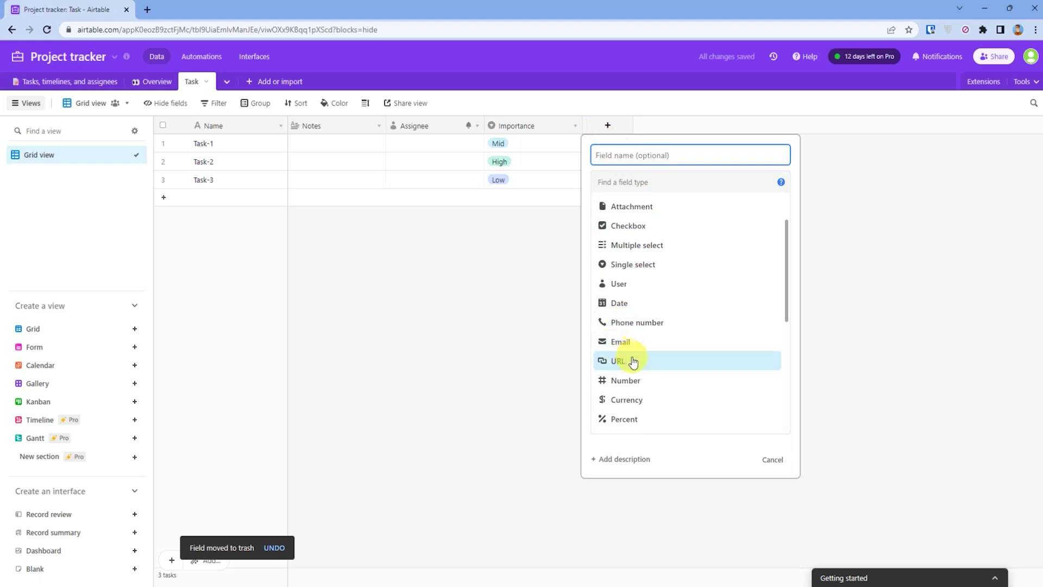
click(632, 360)
click(643, 155)
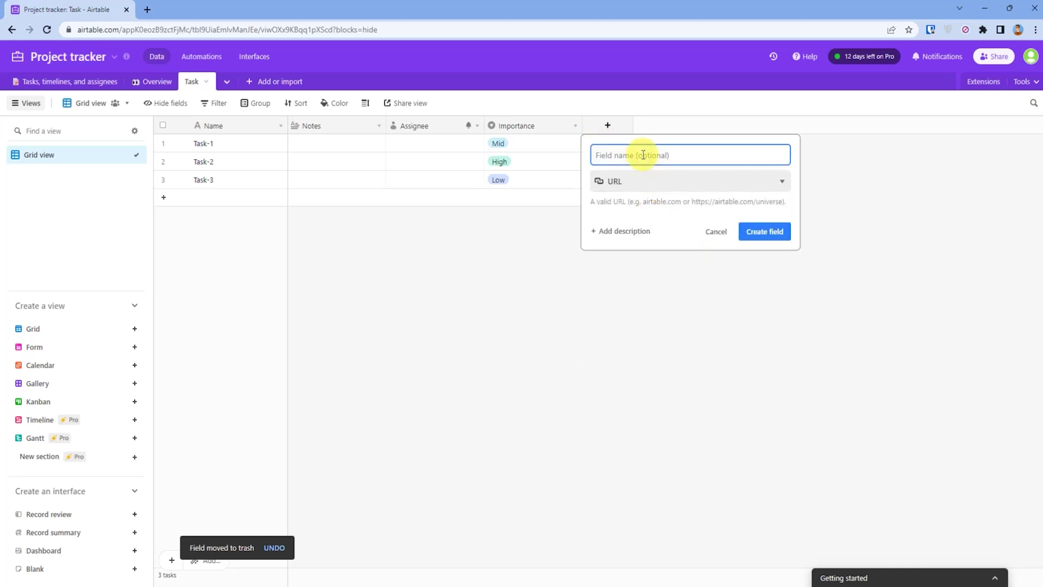
text(Linkes)
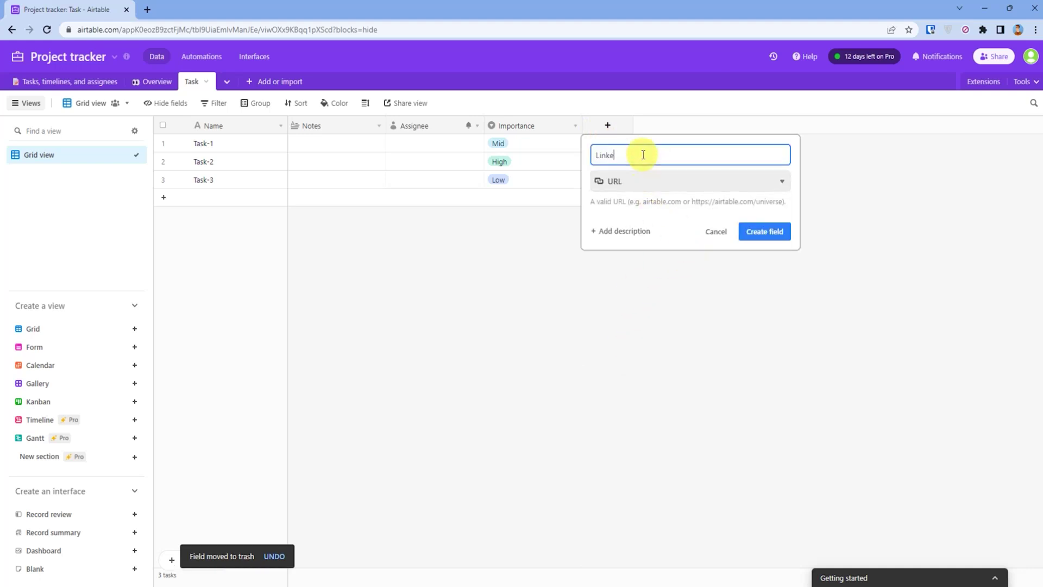
double_click(642, 154)
text(L)
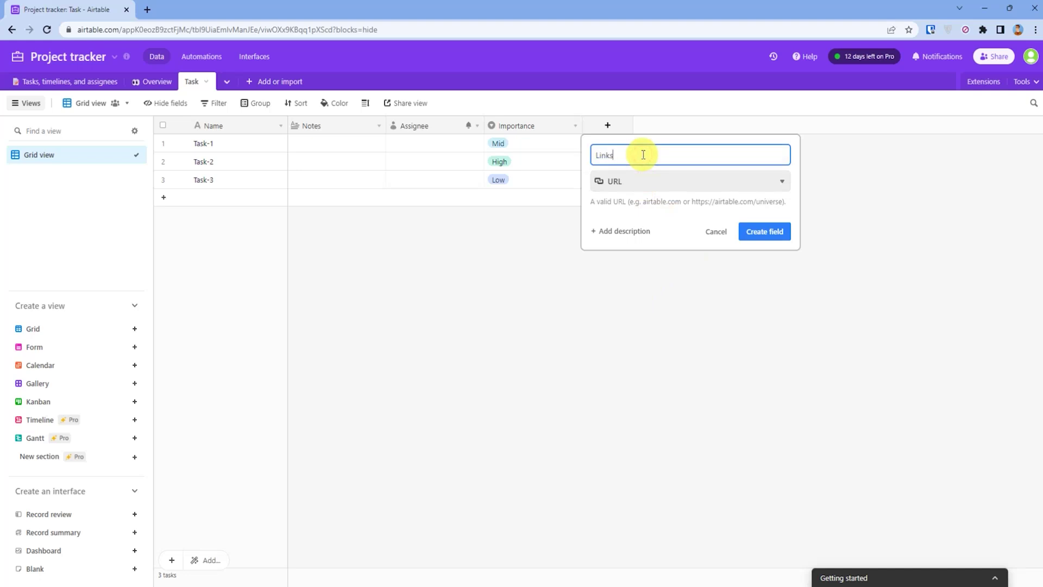
click(763, 231)
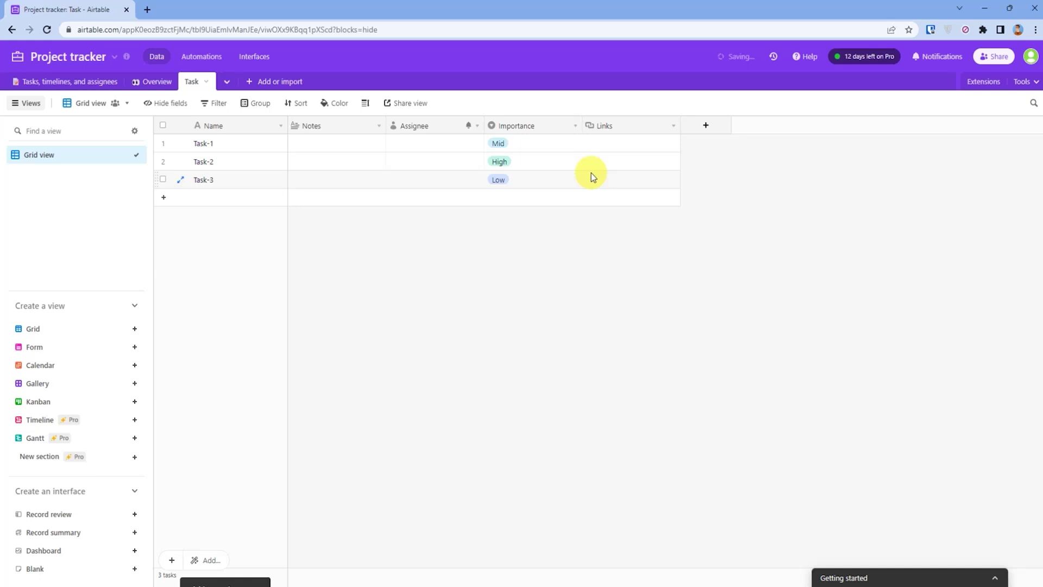
Step: Paste a YouTube URL into Task-1's Links cell
click(622, 142)
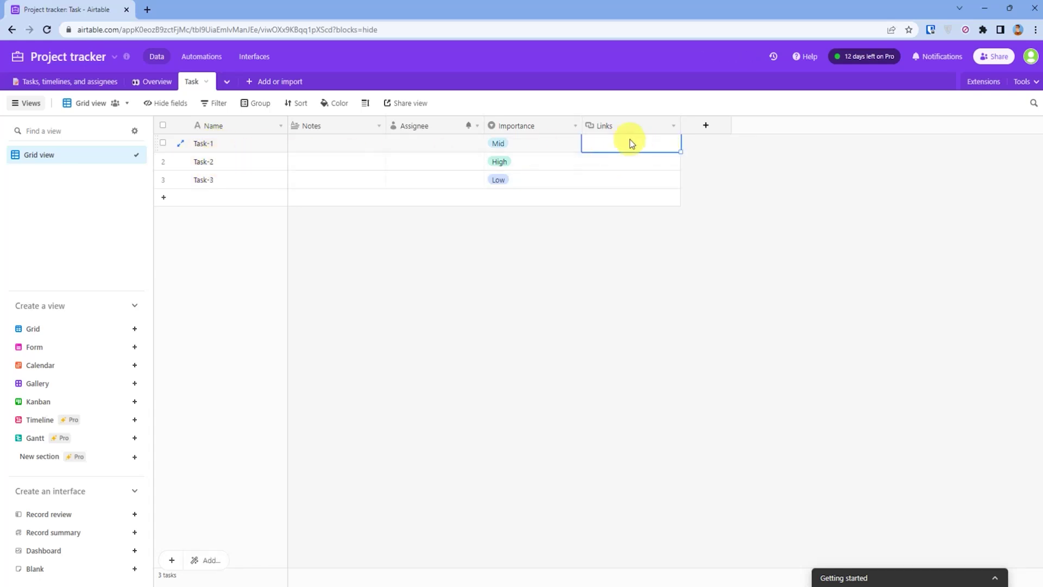
double_click(630, 147)
text(H)
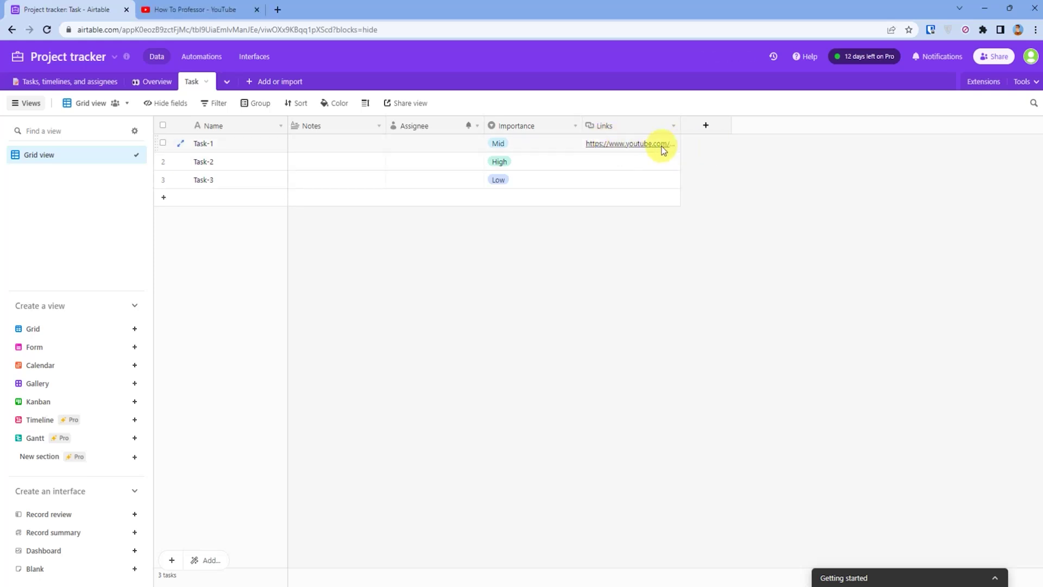
click(338, 146)
Step: Enter 'Notes' as Task-1's note
text(Notes)
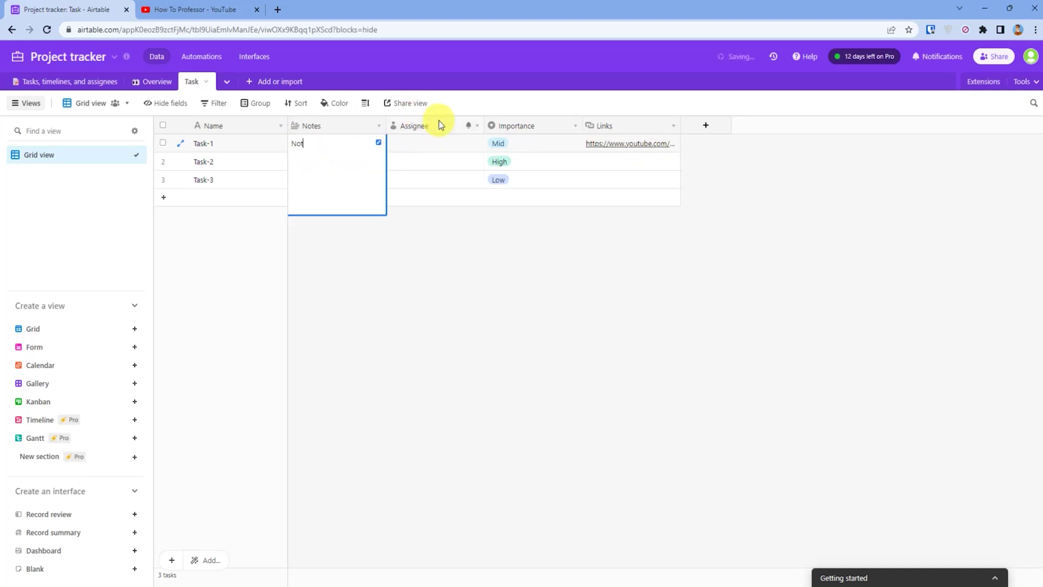
click(442, 298)
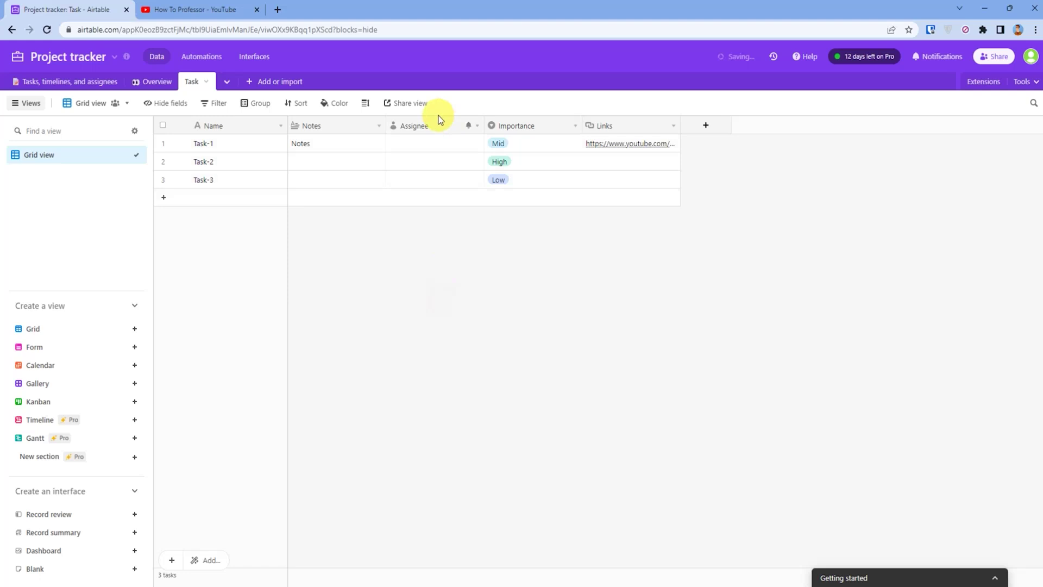
click(476, 127)
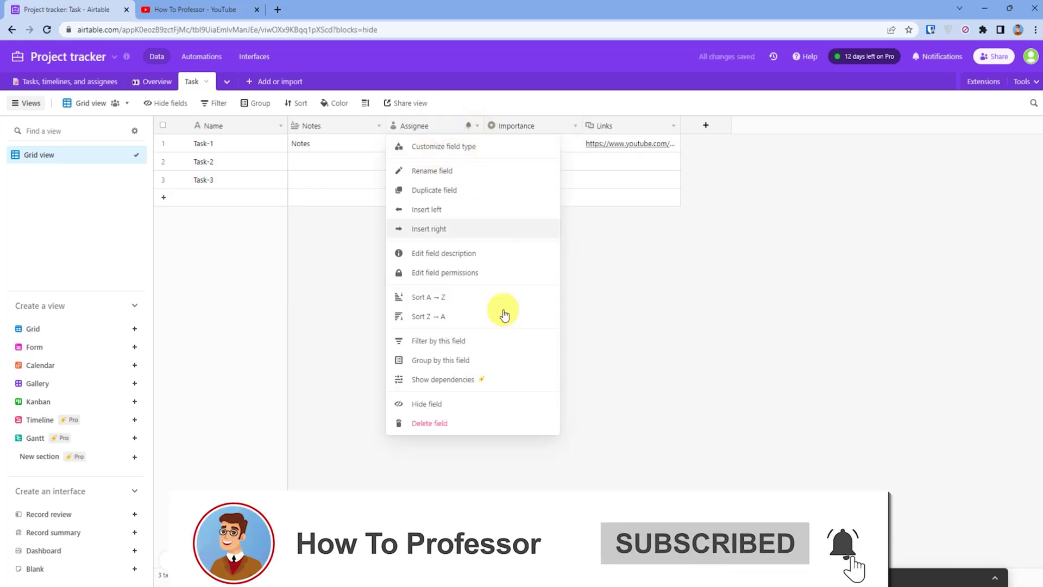
click(344, 328)
Step: Assign Task-1 to the workspace's user in the Assignee field
click(445, 142)
click(471, 144)
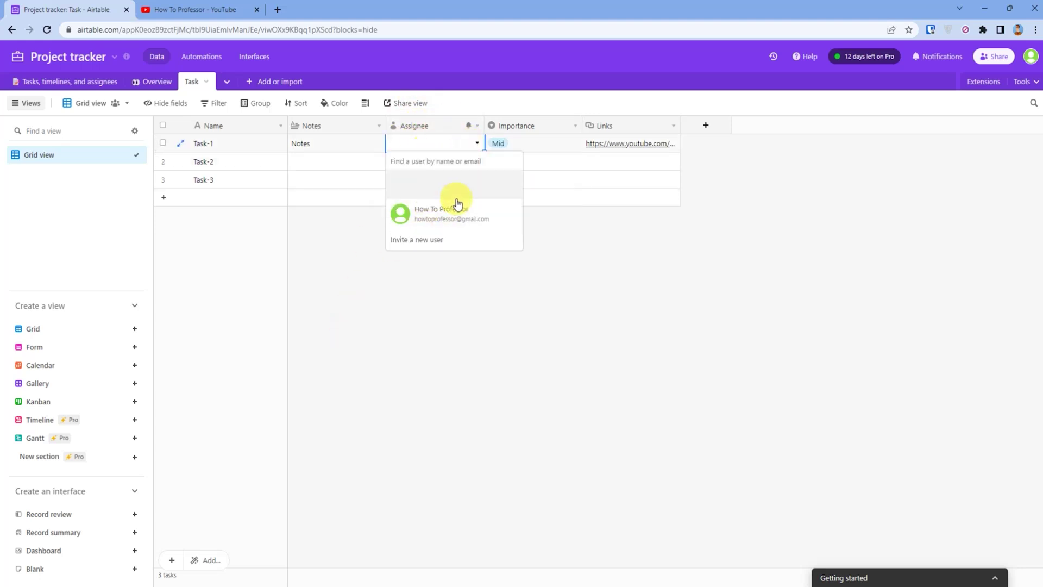
click(443, 209)
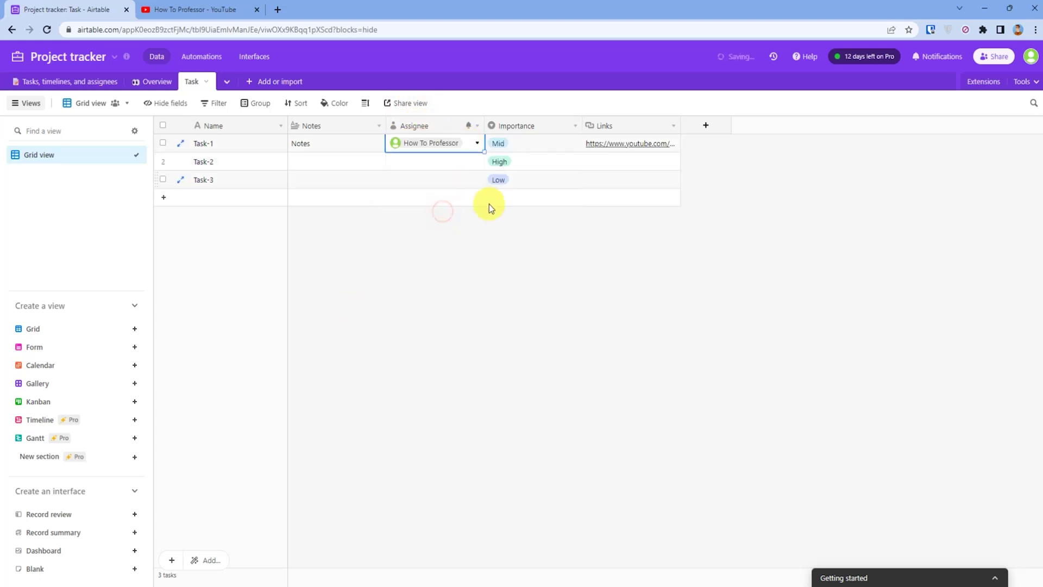
click(493, 245)
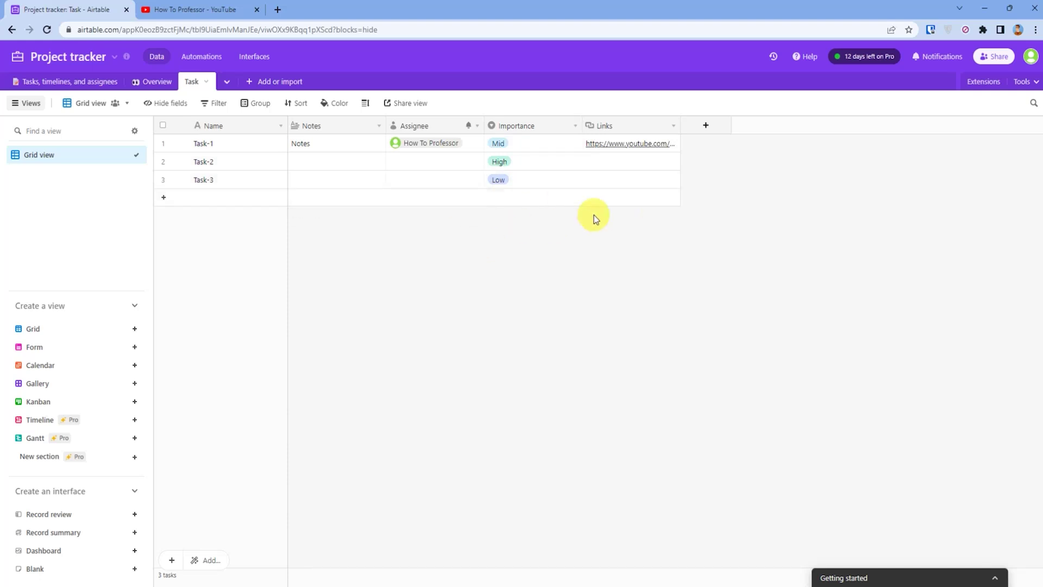
Step: Add a view filter condition: Importance is High
click(202, 105)
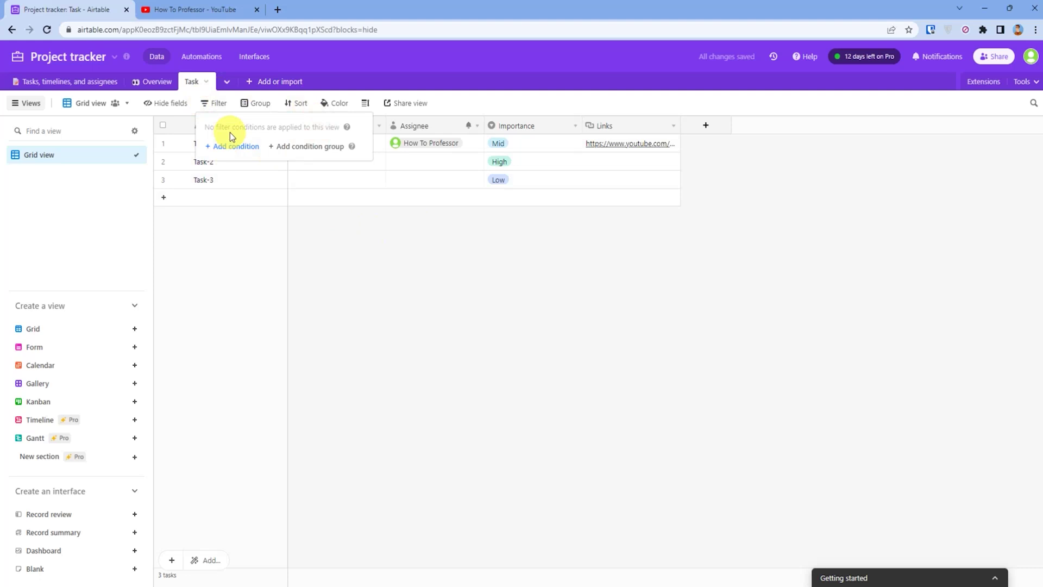
click(226, 148)
click(269, 145)
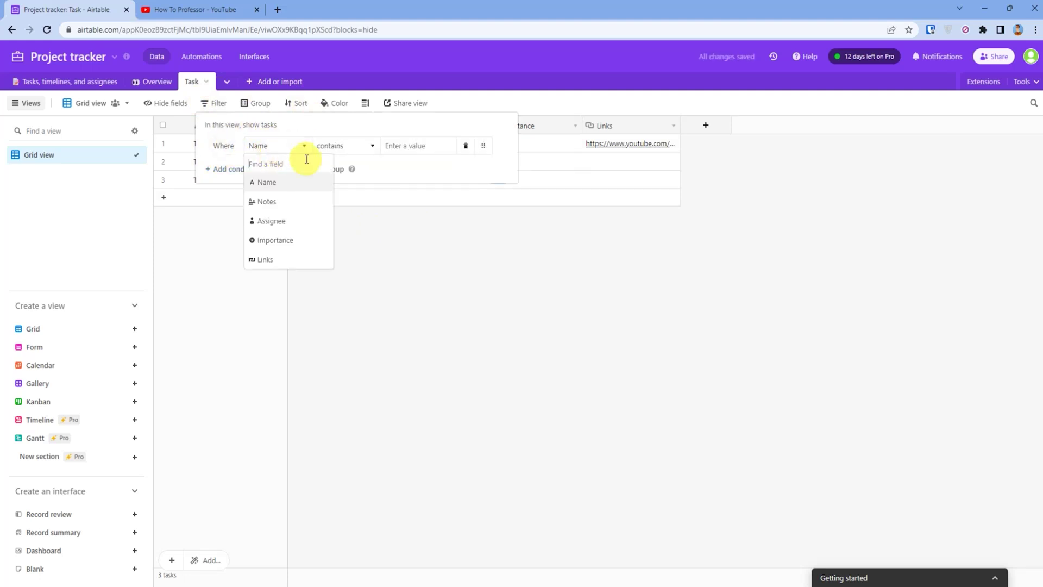
click(283, 241)
click(426, 146)
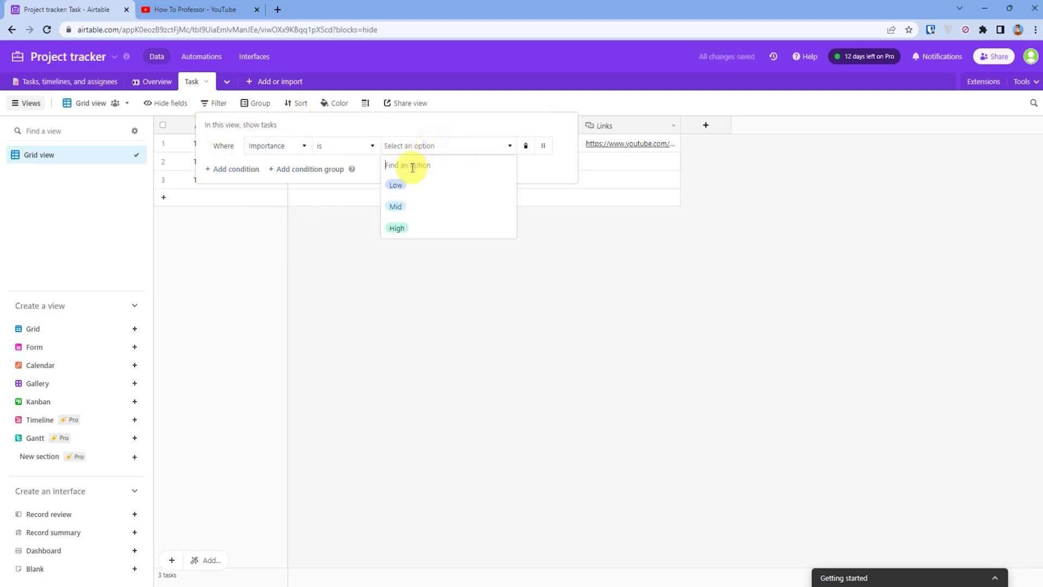
click(410, 227)
click(423, 223)
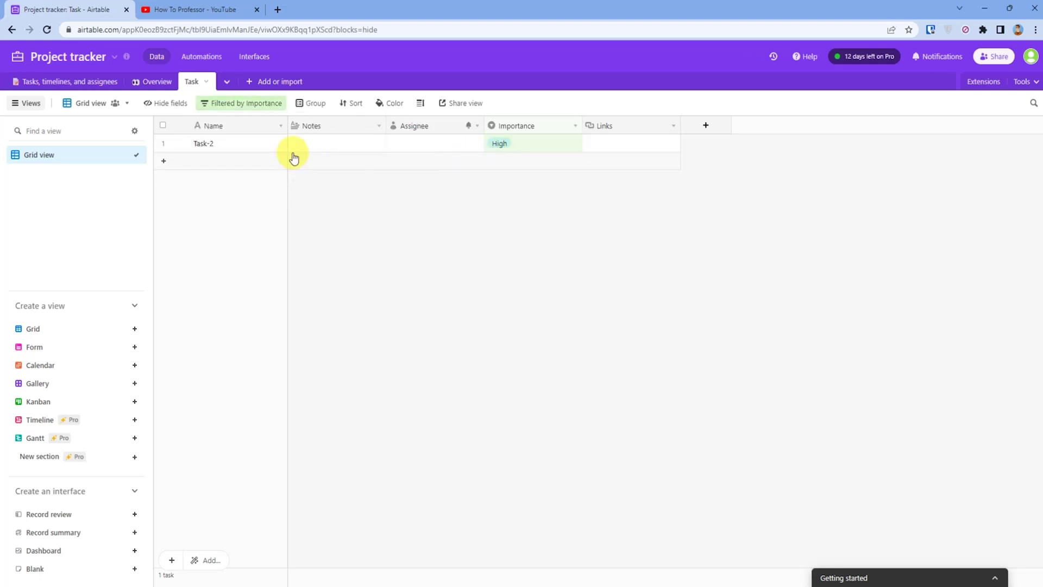
Step: Switch to the Tasks, timelines, and assignees table and close the brand redesign PDF preview
click(81, 86)
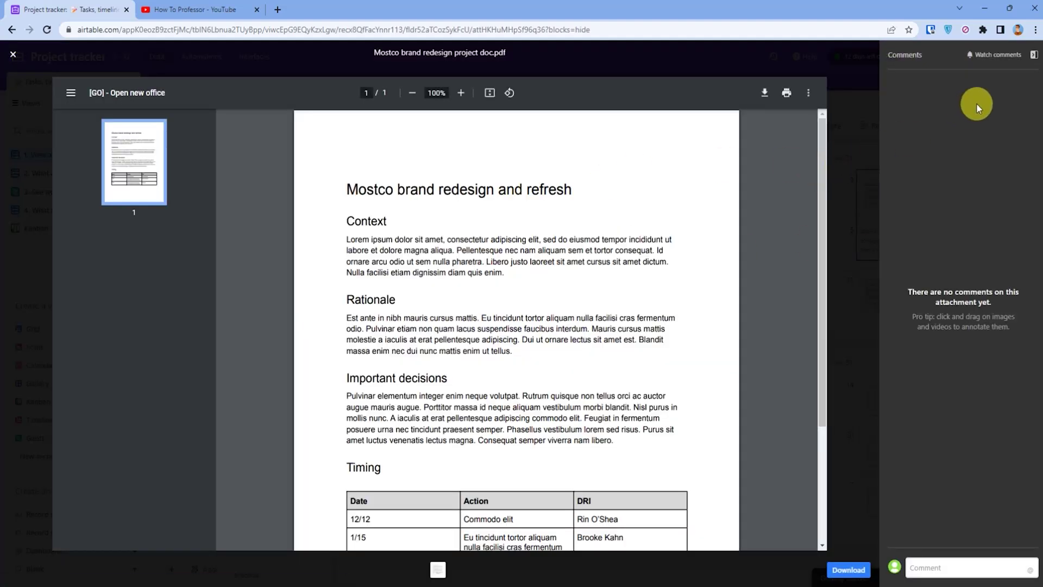
click(13, 55)
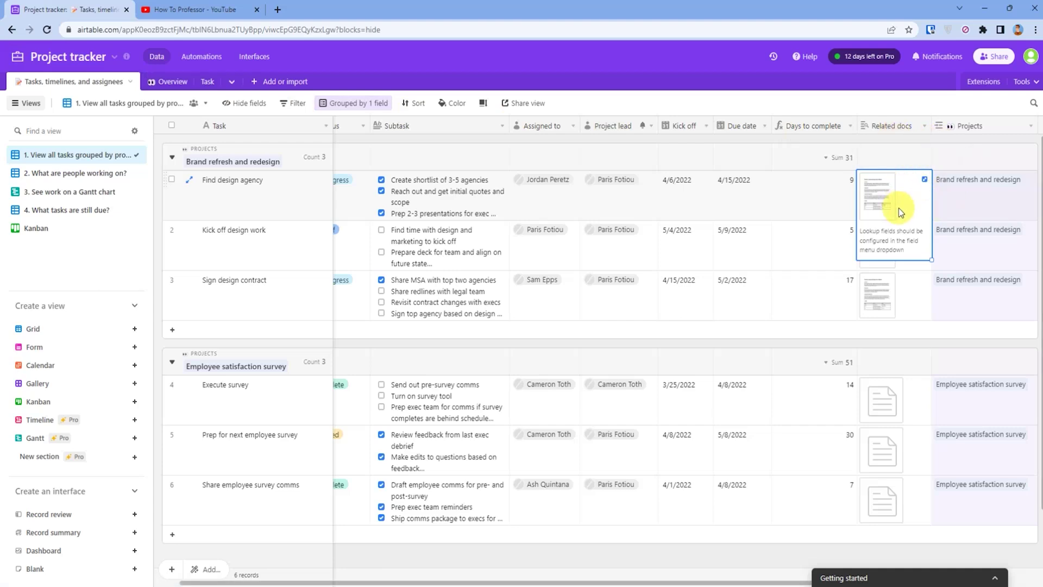
Step: Return to the Tasks, timelines, and assignees table and expand the linked Brand refresh and redesign project
click(166, 82)
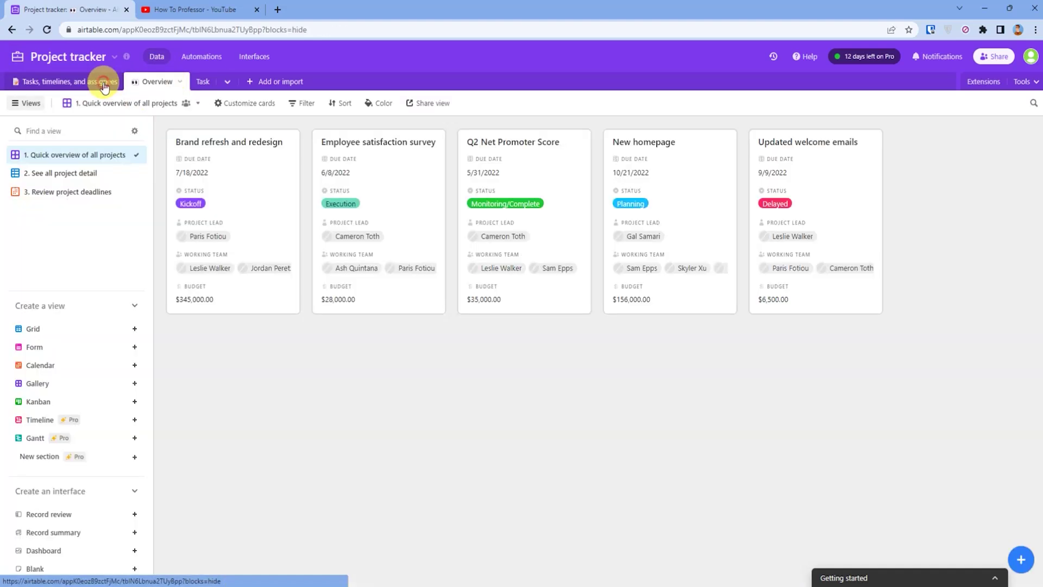
click(104, 86)
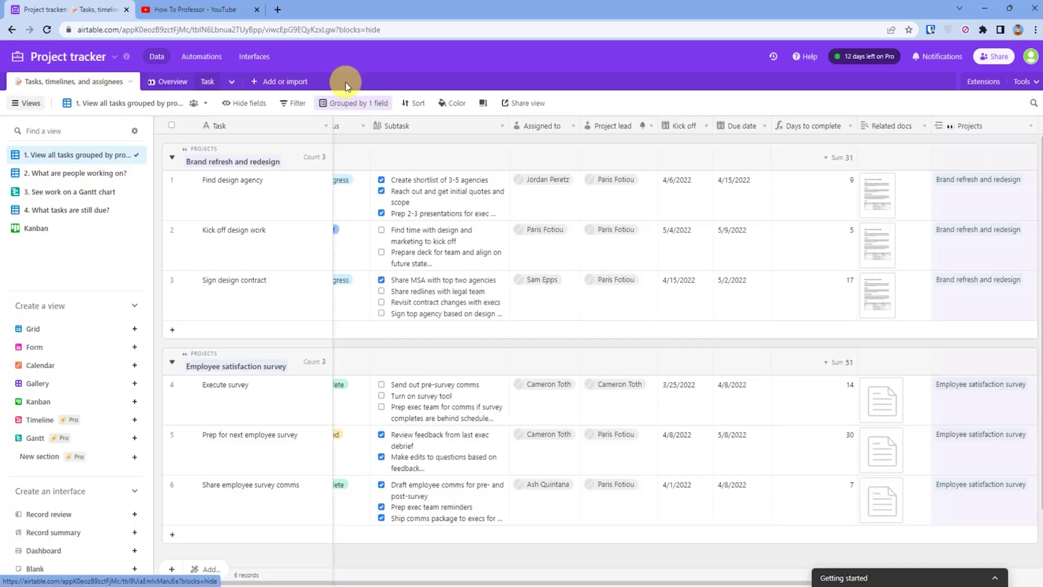
double_click(969, 233)
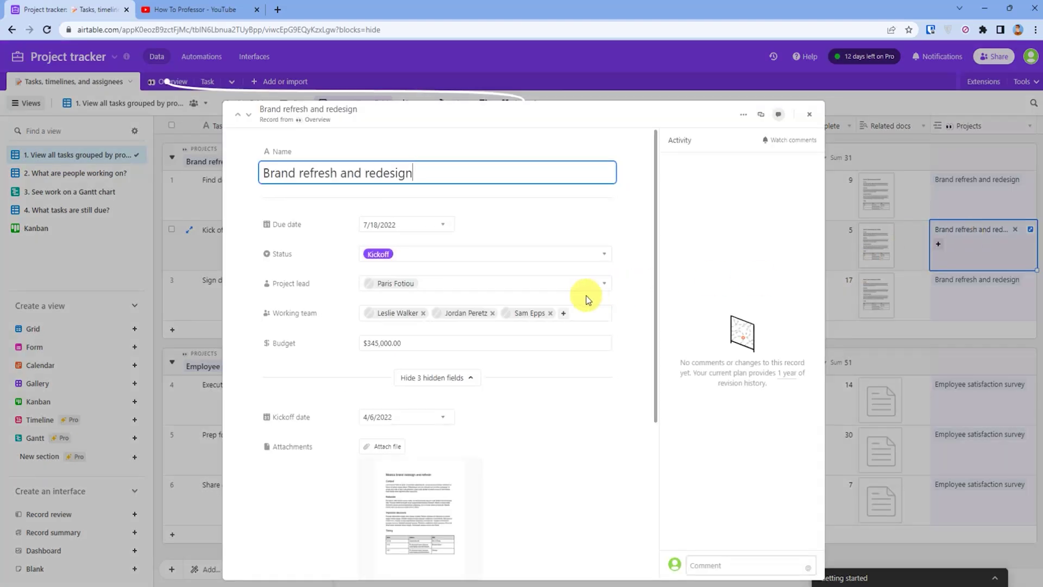
Step: Review the project record's $345,000 budget and three linked tasks, then close it back to the grid
scroll(513, 298, down, 1)
scroll(443, 226, up, 1)
scroll(449, 235, down, 4)
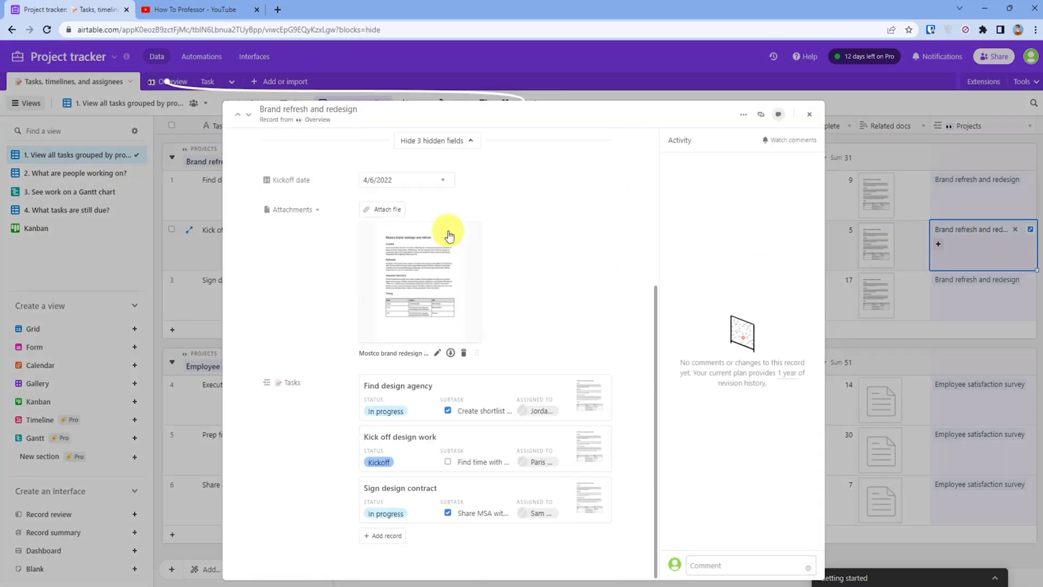
scroll(591, 318, up, 4)
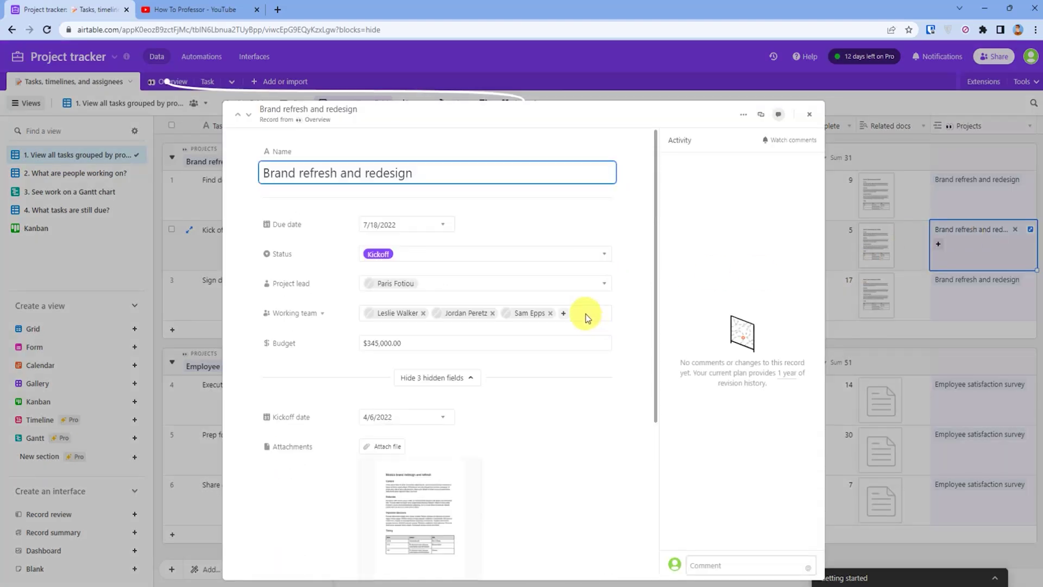
click(166, 84)
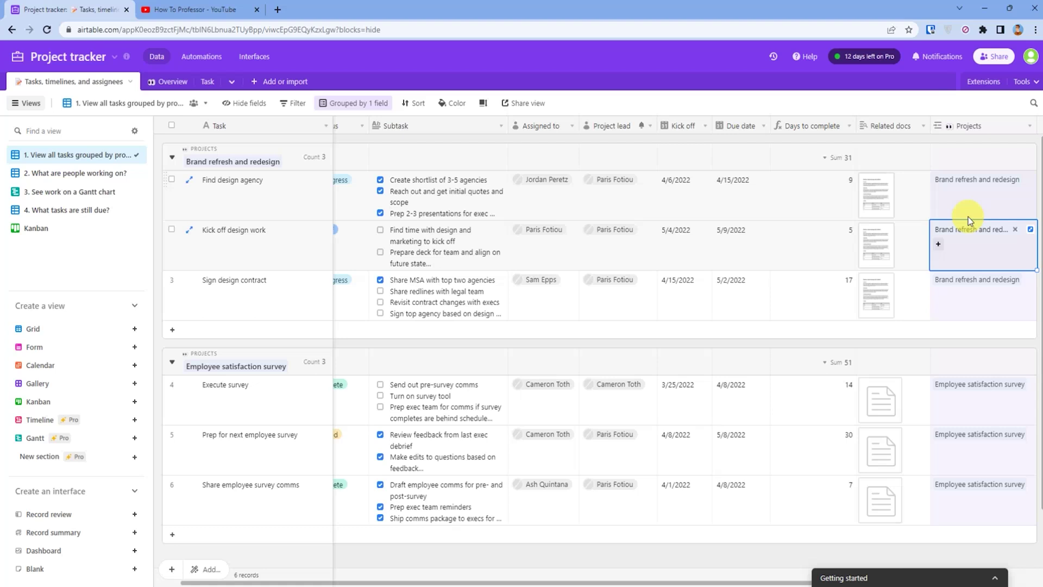
key(Left)
key(Left)
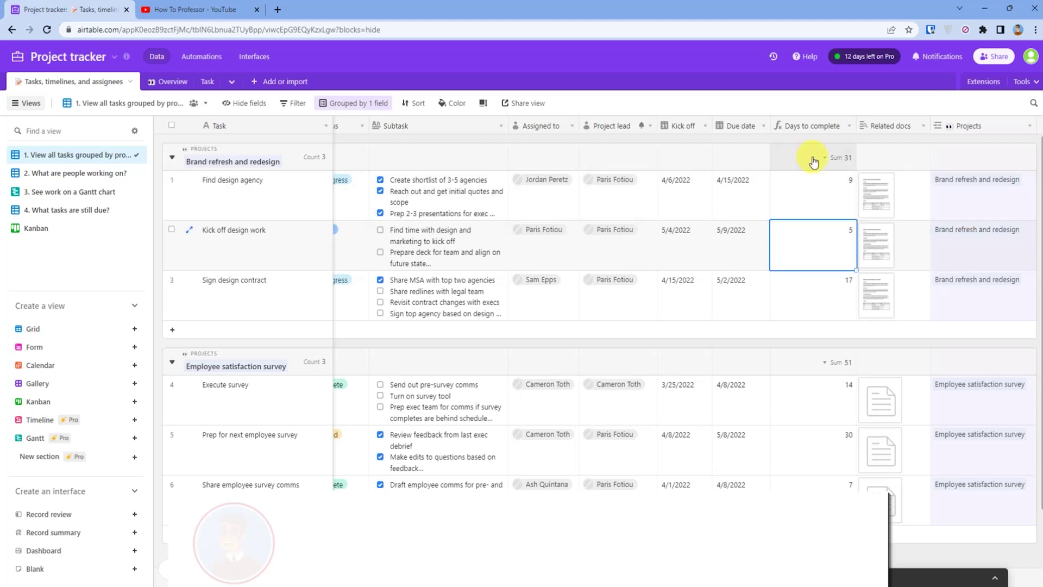